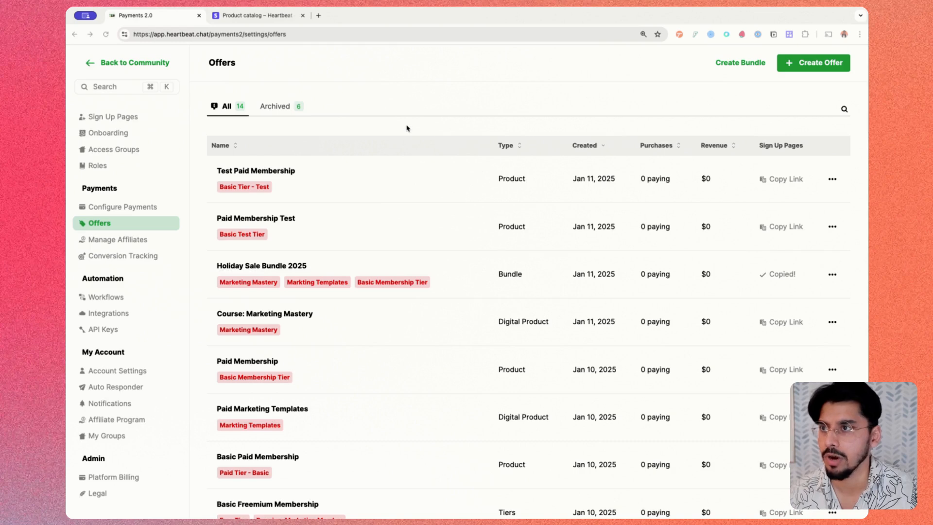
Step: Switch to the Stripe dashboard's coupon creation form and view the search suggestions for coupon
click(253, 15)
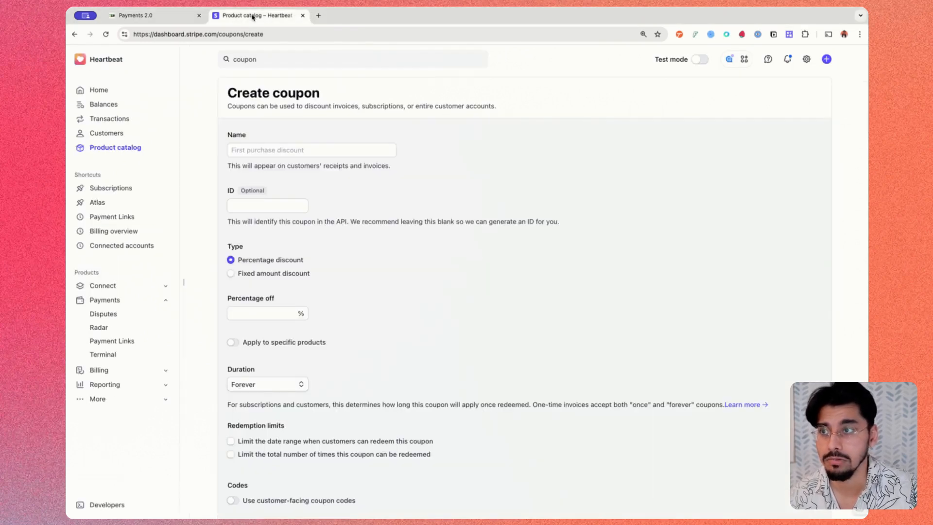
click(293, 62)
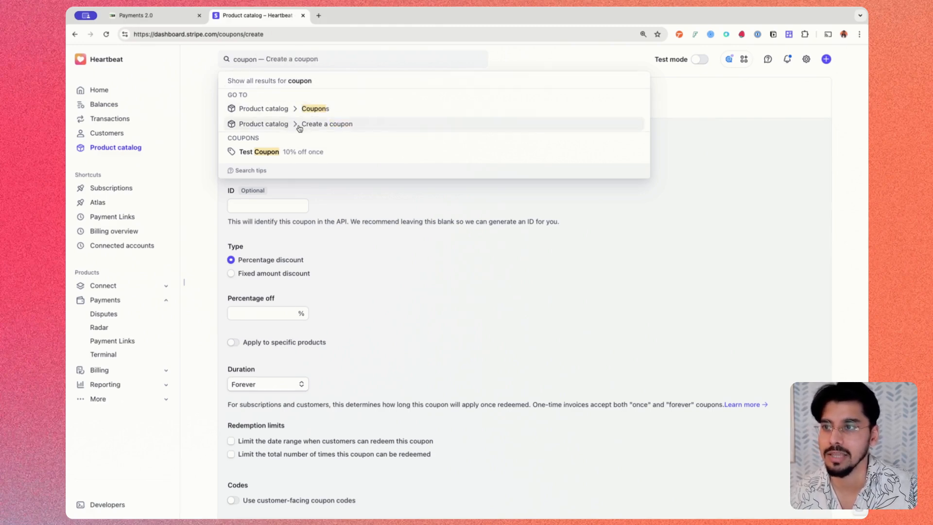
click(712, 116)
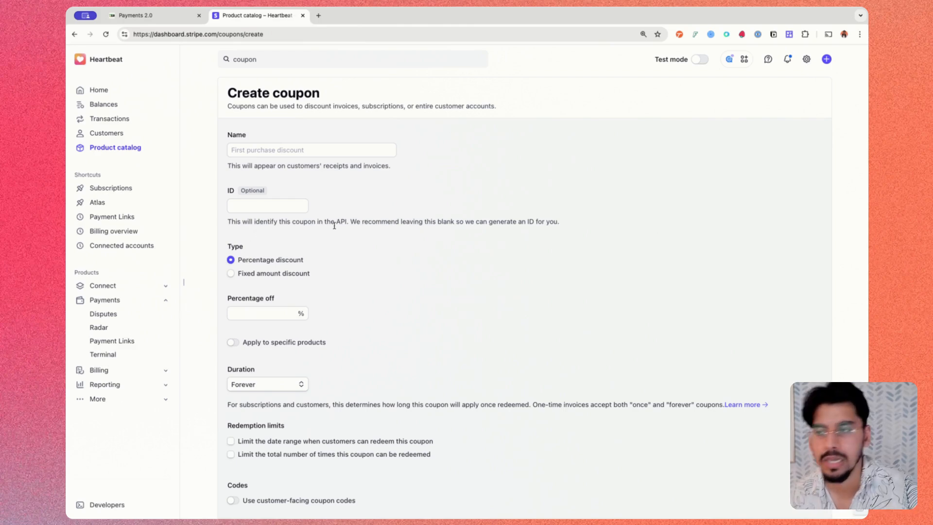
Step: Examine the coupon's Name field and the note explaining where the name is shown
click(334, 148)
click(306, 138)
click(267, 148)
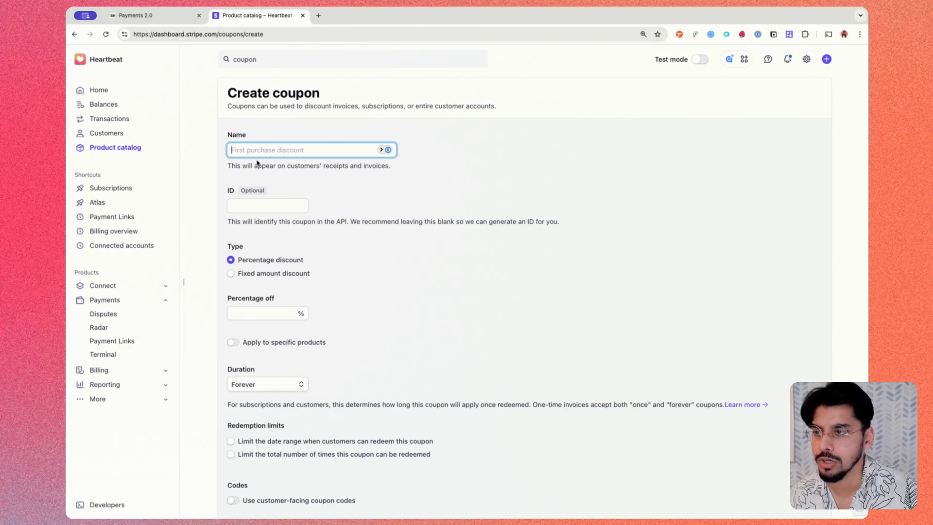
scroll(281, 147, down, 1)
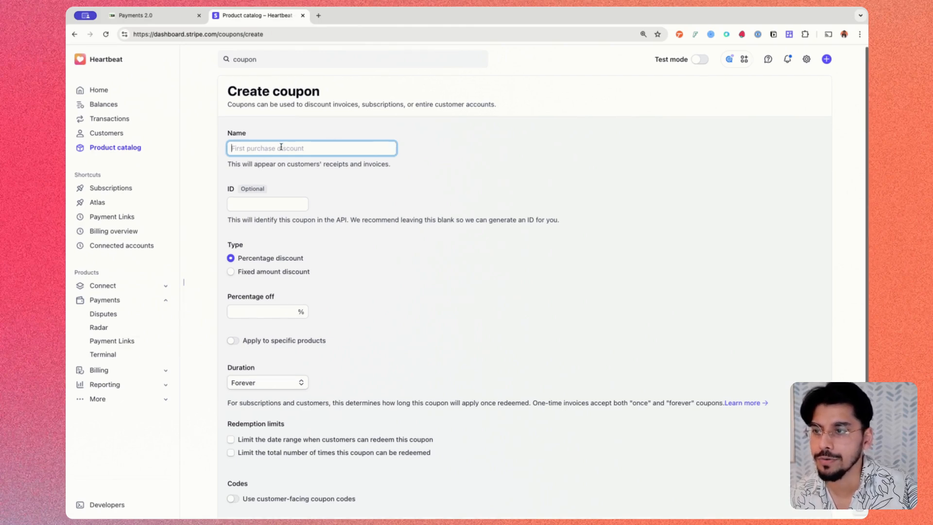
drag(217, 175, 379, 170)
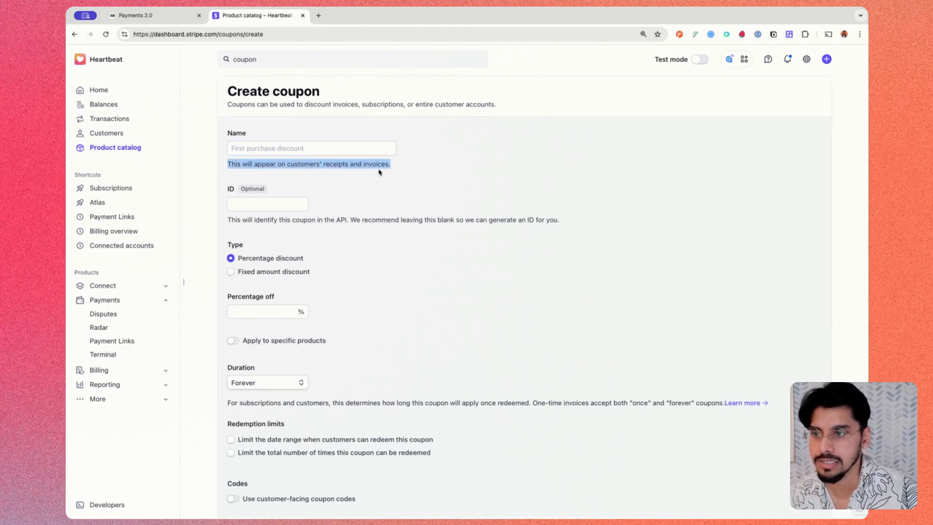
click(419, 158)
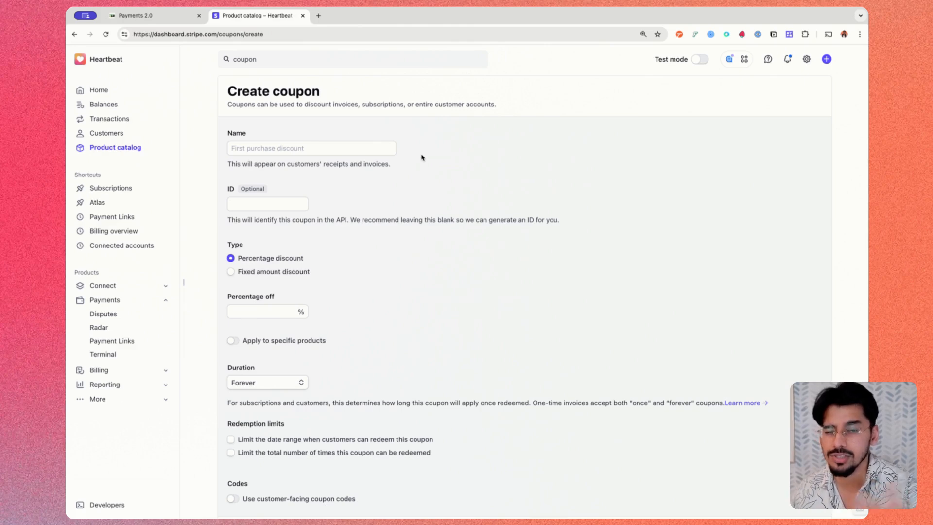
scroll(422, 157, down, 2)
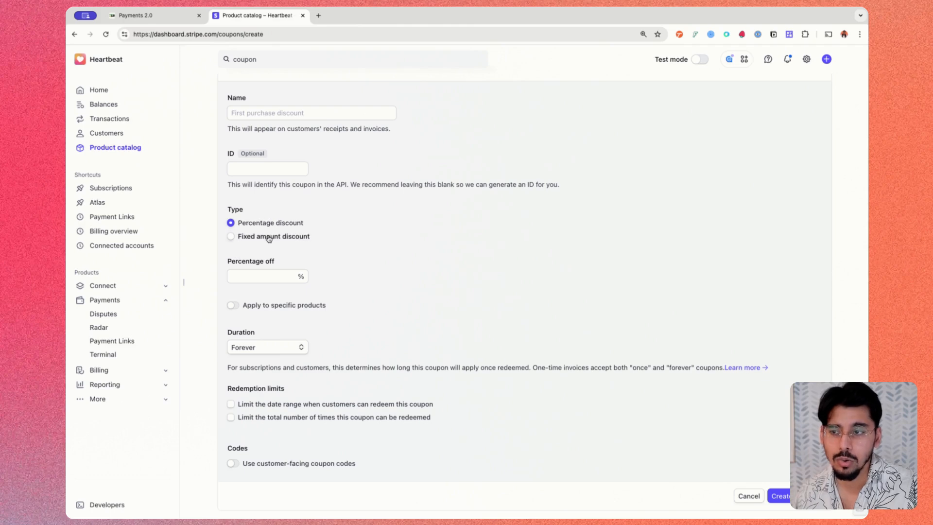
Step: Try a 50% percentage discount and a fixed amount discount of 10.00 USD for the coupon
click(264, 272)
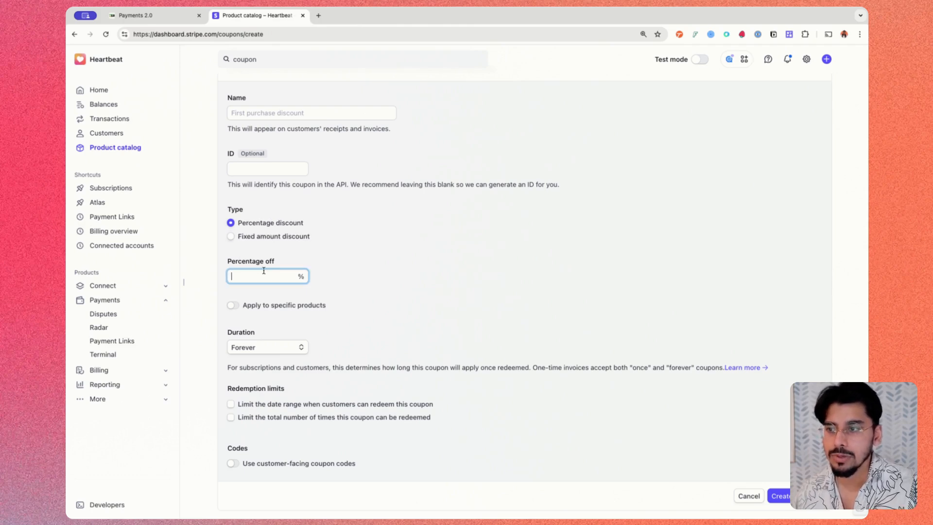
text(50)
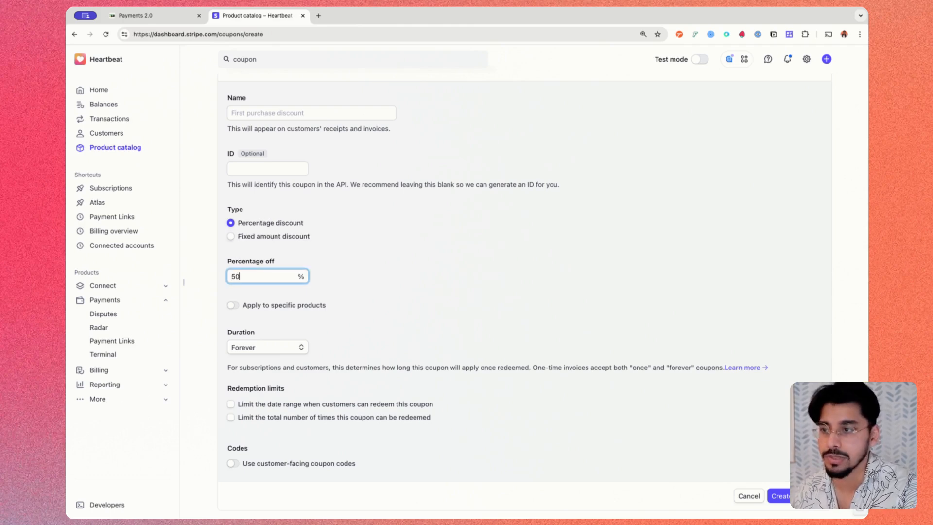
click(240, 237)
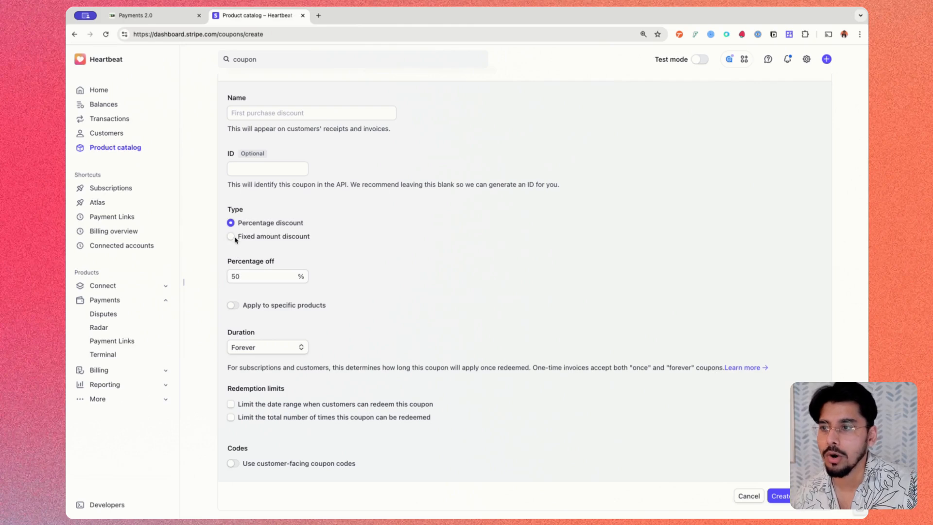
click(259, 277)
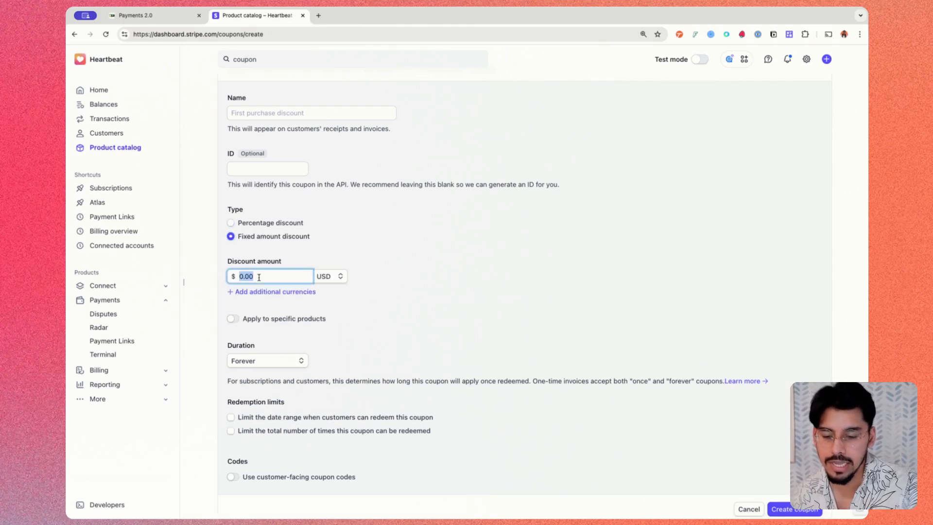
text(10)
click(412, 287)
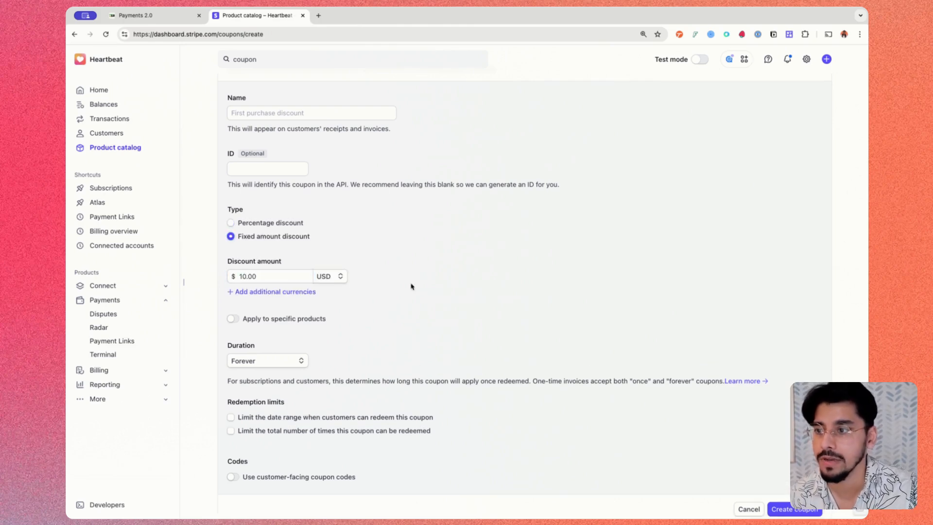
Step: Set the coupon's duration to Multiple months with 3 as the number of months
scroll(331, 223, up, 1)
scroll(331, 224, down, 1)
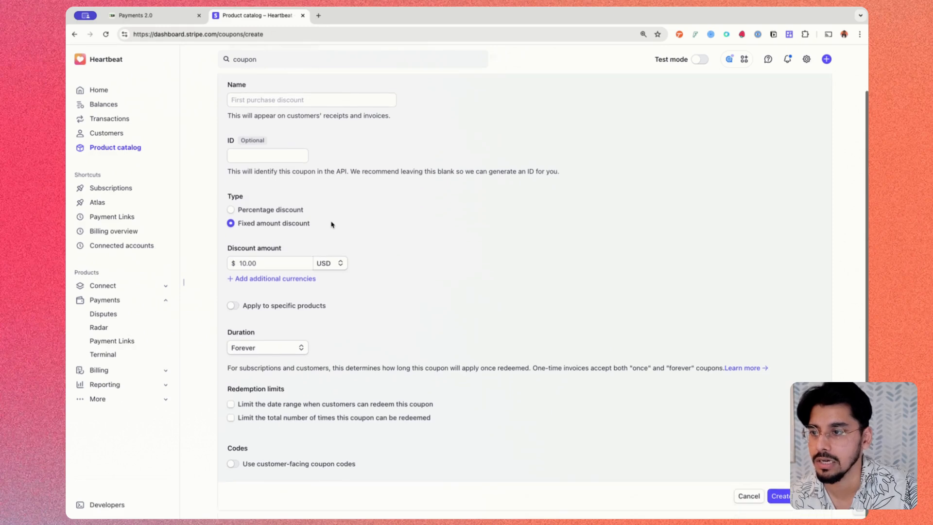
click(281, 350)
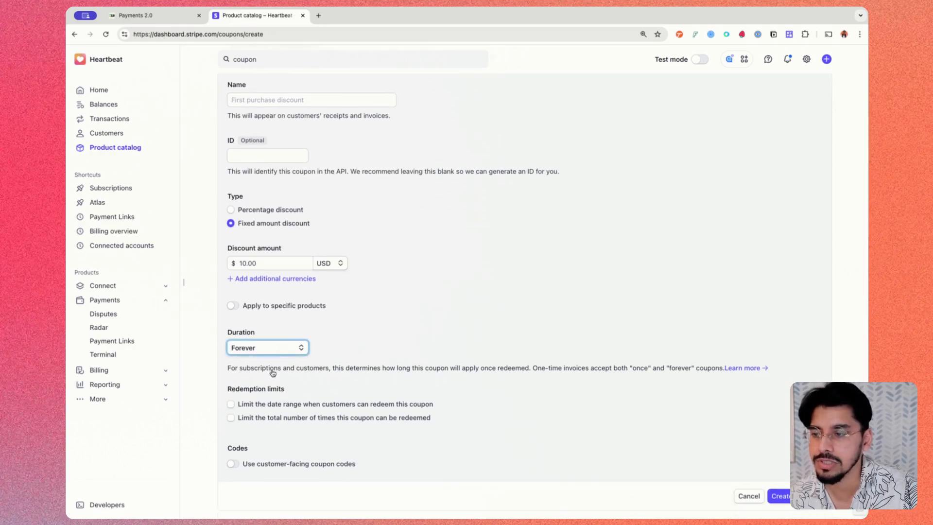
click(262, 368)
double_click(376, 352)
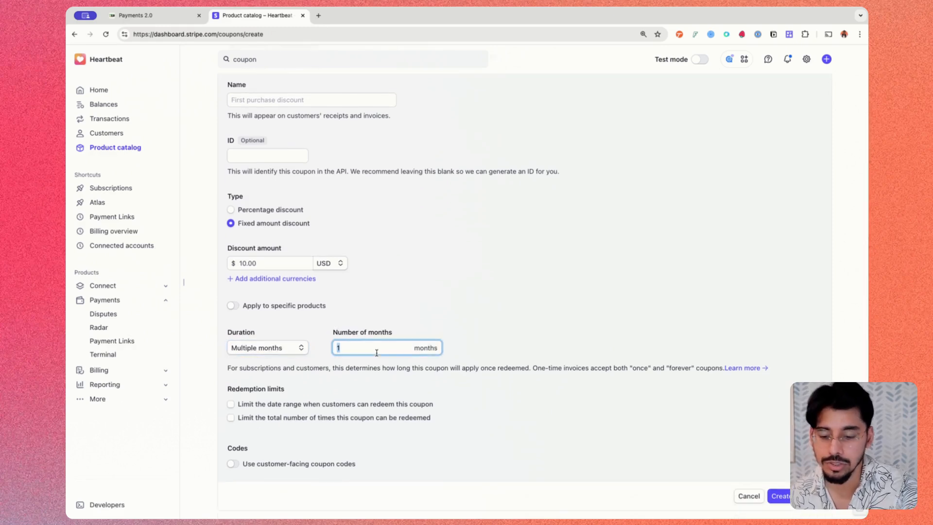
text(3)
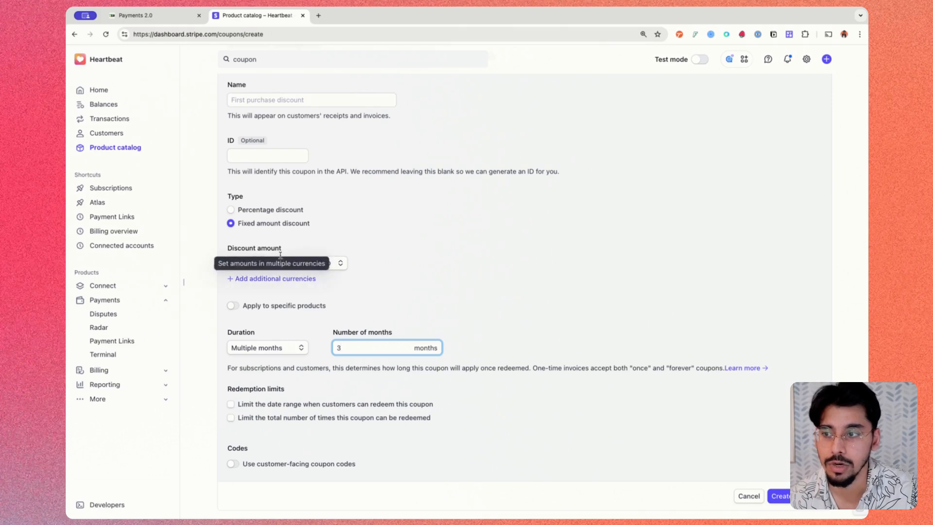
Step: Change the coupon to a percentage discount of 50% off
click(243, 210)
click(256, 275)
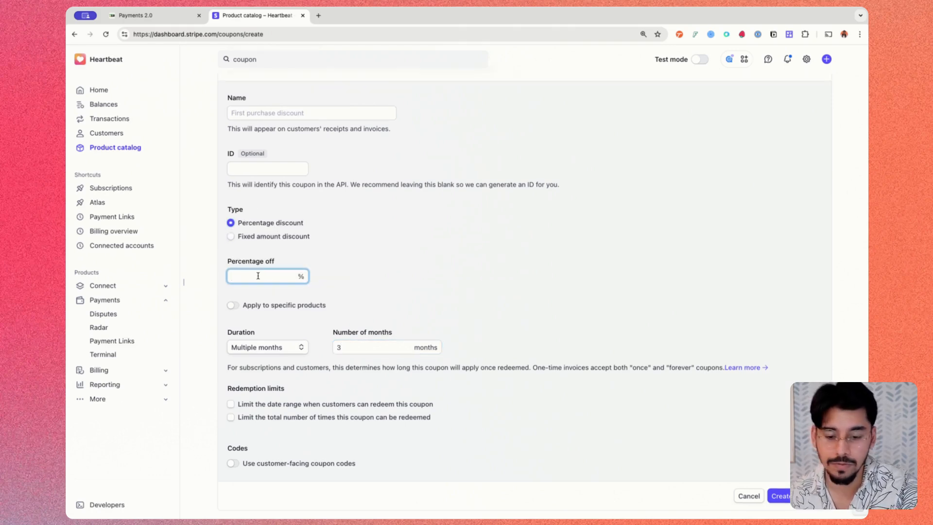
text(50)
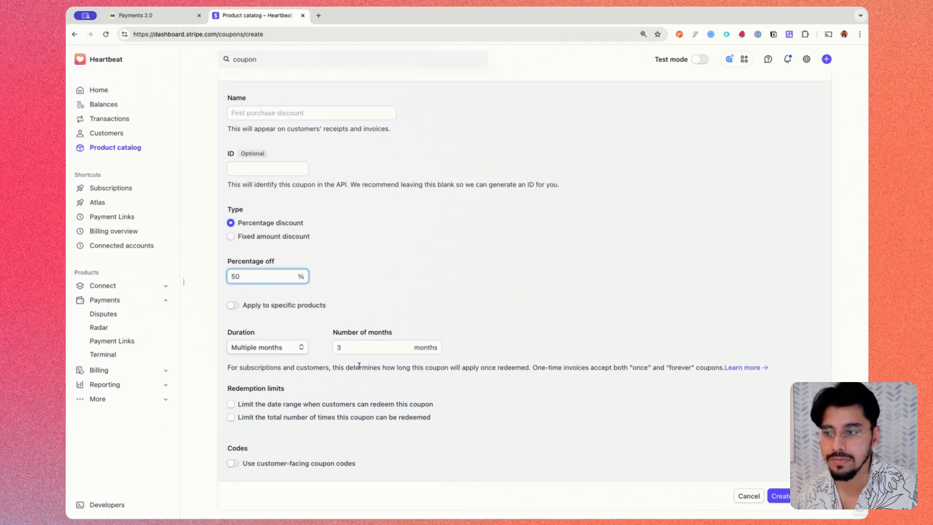
Step: Turn the option to apply the coupon to specific products on and back off
click(232, 305)
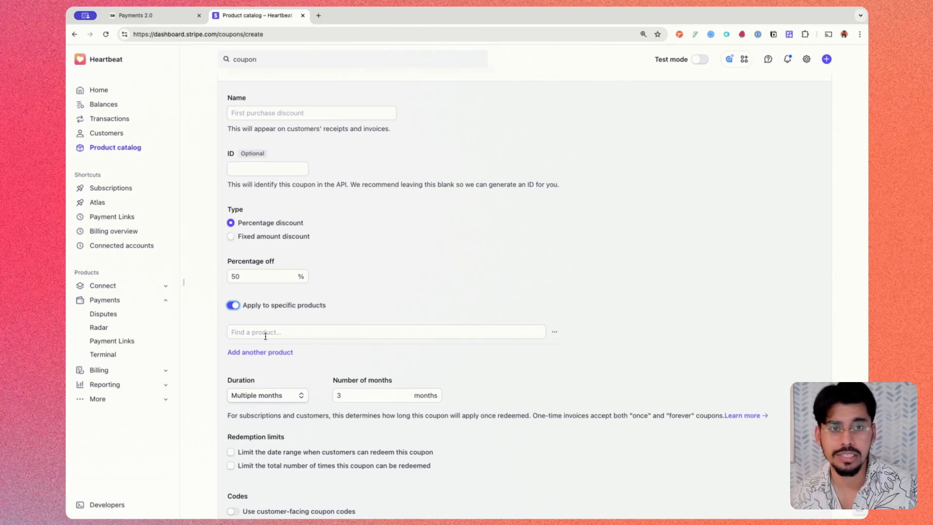
click(234, 305)
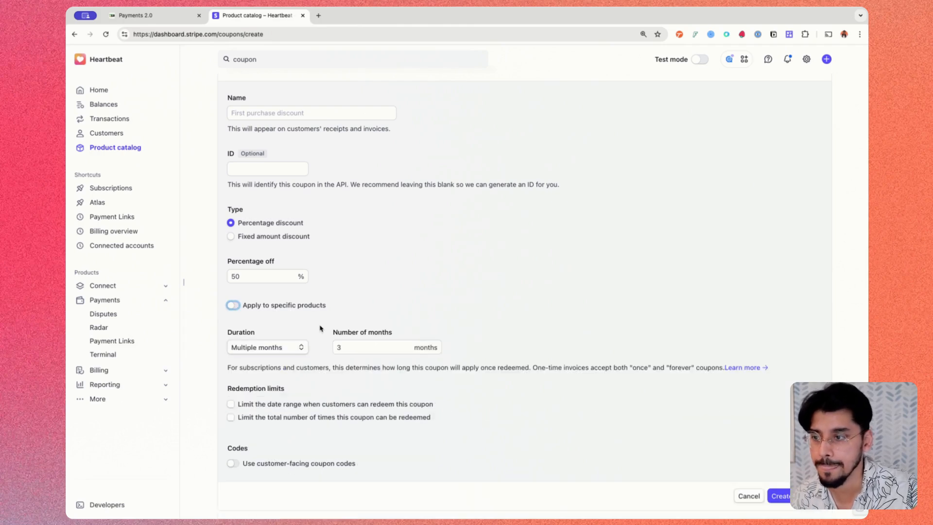
Step: Try limiting redemption to 50 times in total and a redeem-by date of January 31, 2025, and clear both limits
click(238, 406)
scroll(243, 413, down, 1)
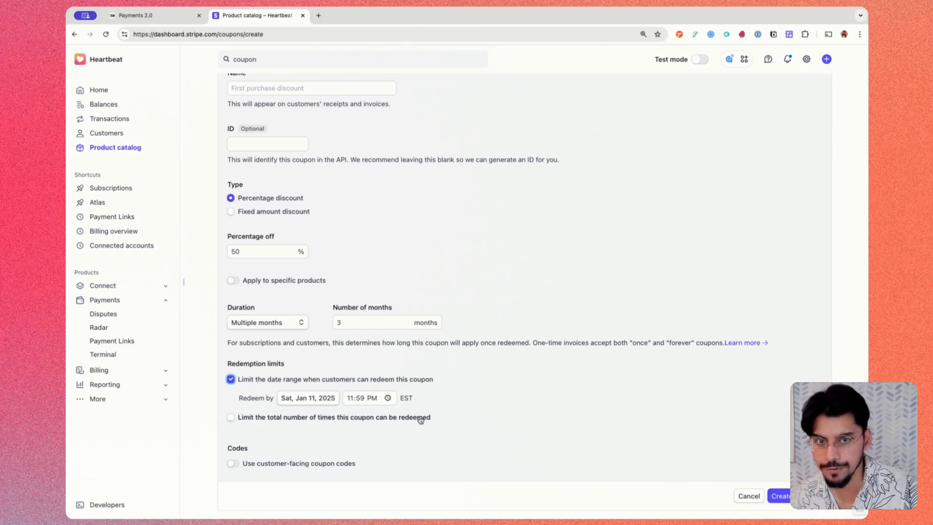
click(231, 417)
scroll(318, 432, down, 1)
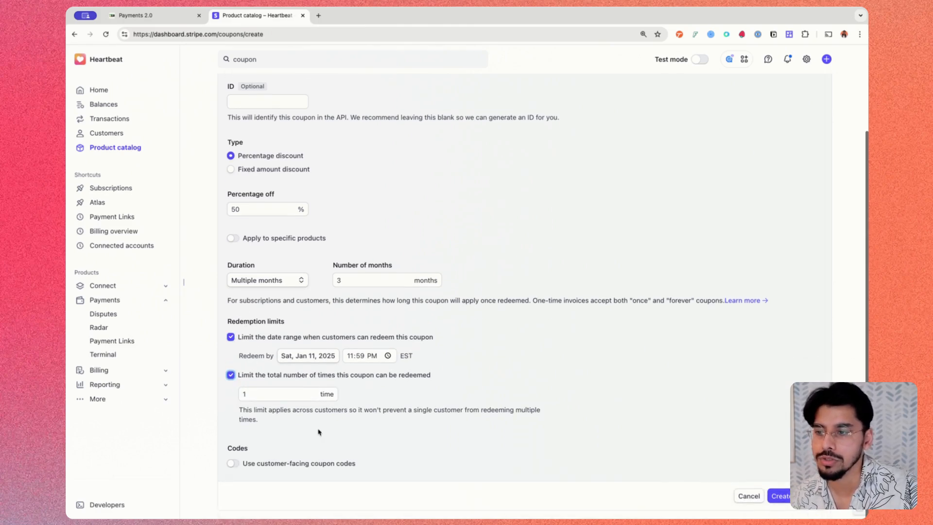
double_click(255, 396)
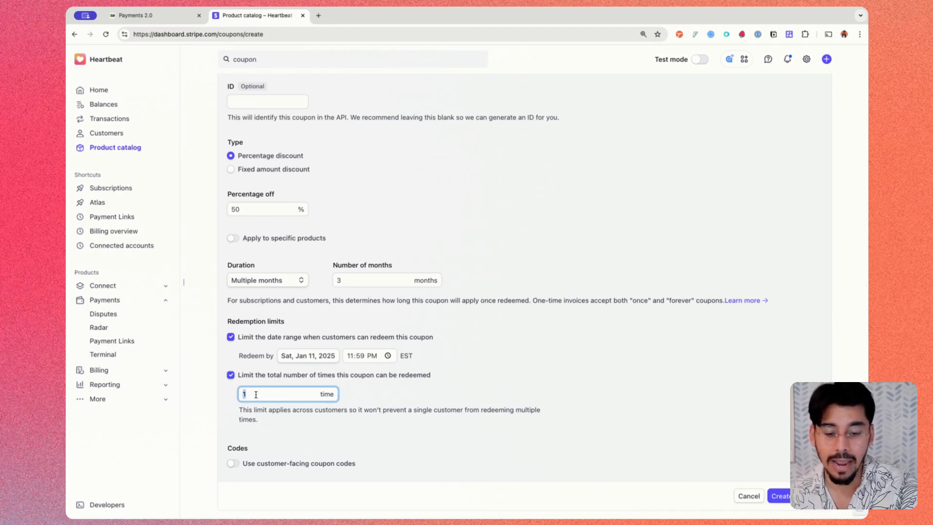
text(50)
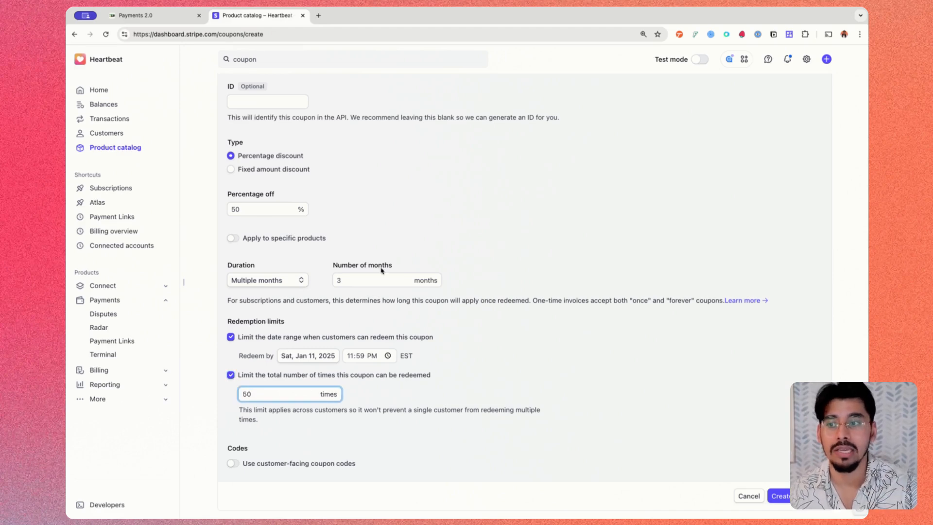
click(326, 357)
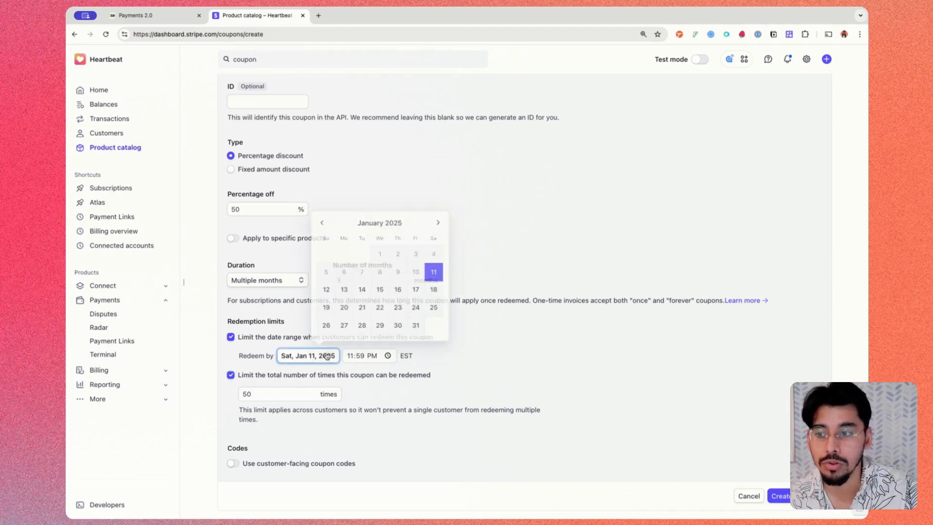
click(416, 327)
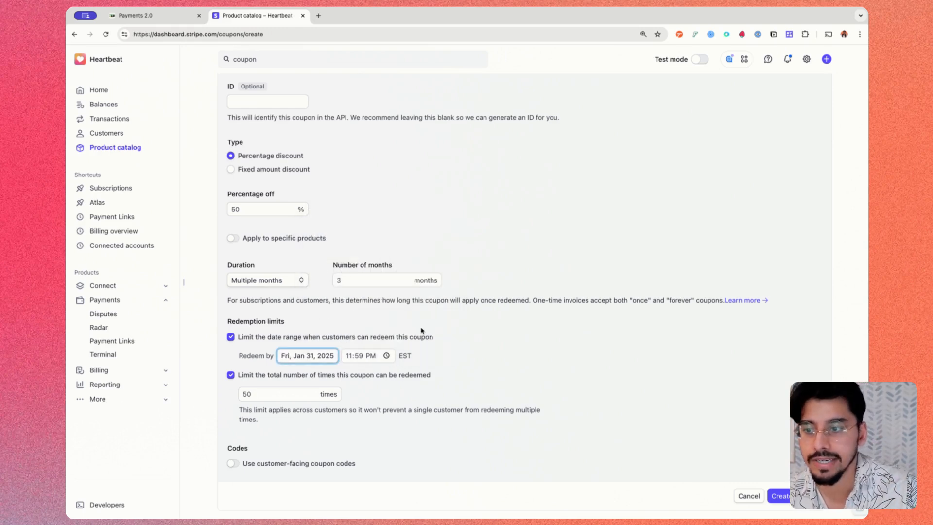
click(231, 337)
click(230, 375)
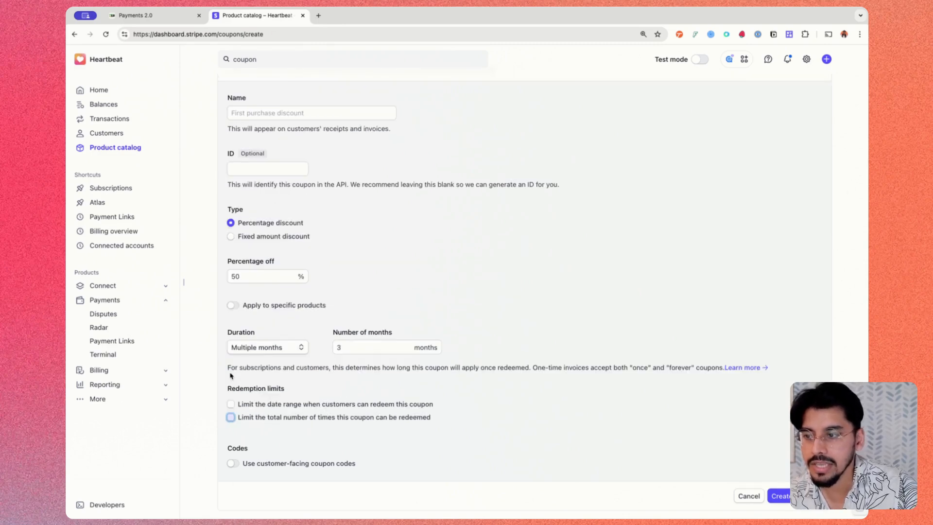
Step: Enable customer-facing coupon codes and enter 50OFF as the code
click(234, 463)
scroll(265, 432, down, 4)
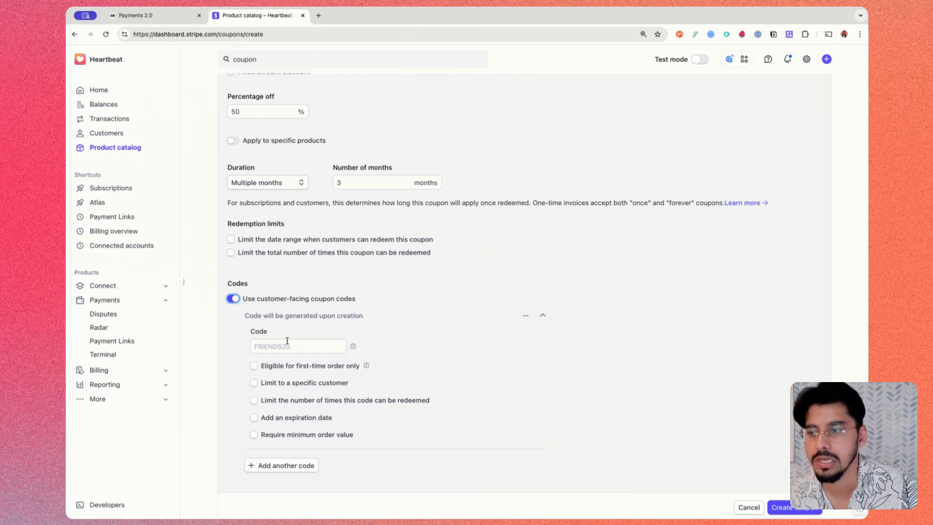
scroll(287, 341, up, 5)
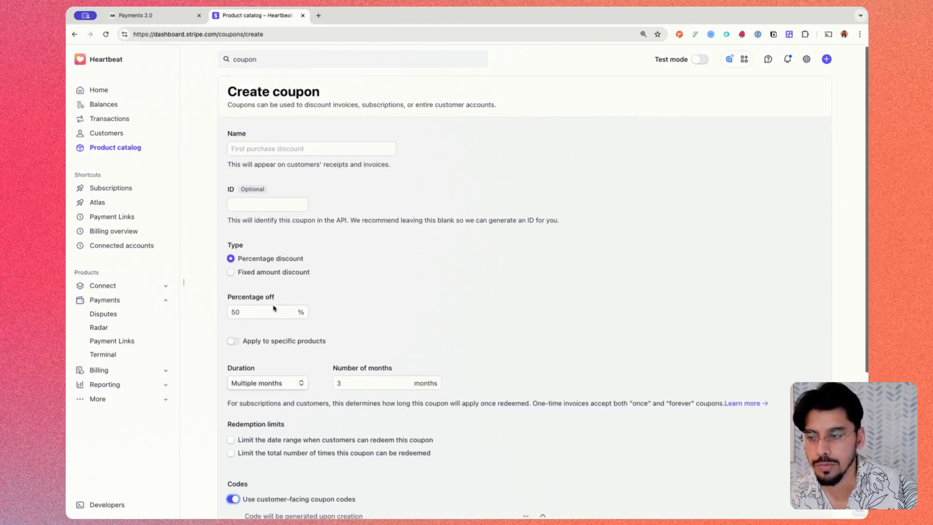
scroll(291, 331, down, 4)
click(286, 361)
text(50OFF)
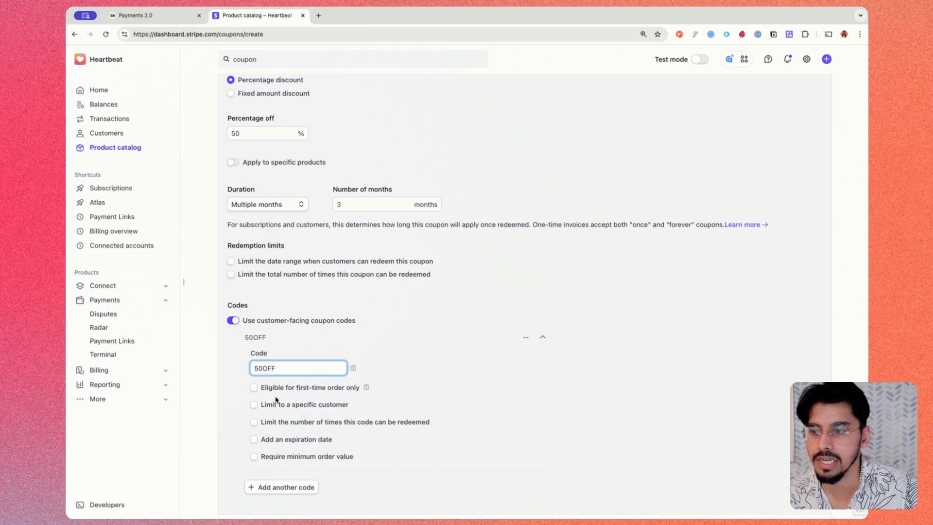
Step: Try the 50OFF code's first-time order, redemption count and expiration date restrictions, turning each one back off
mouse_move(366, 391)
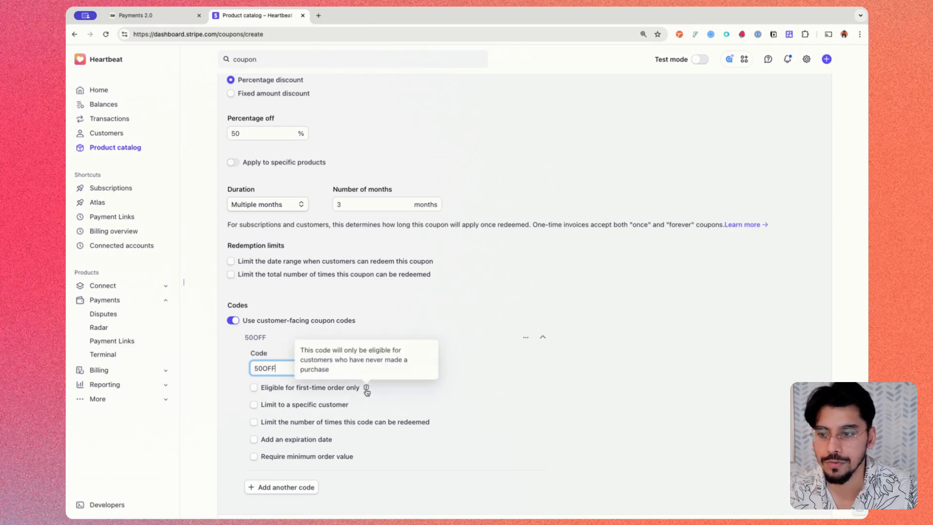
click(253, 387)
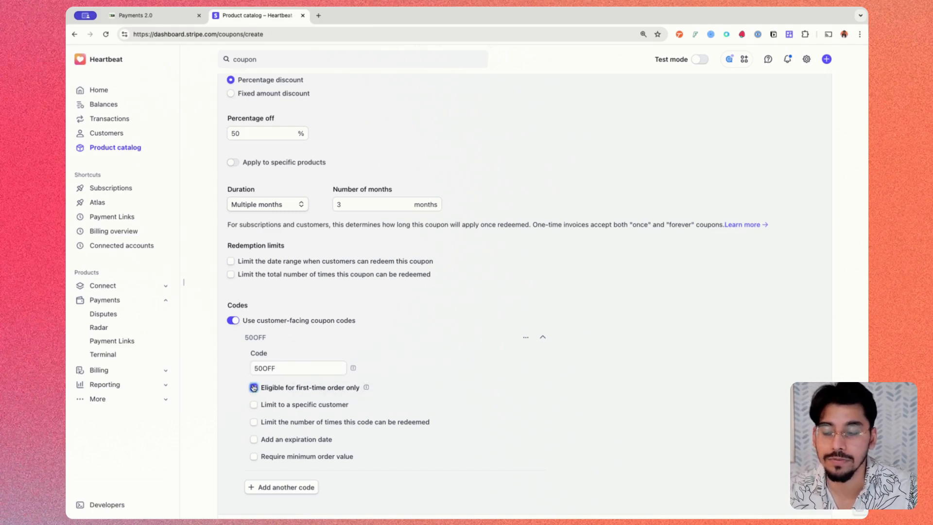
click(254, 387)
click(253, 421)
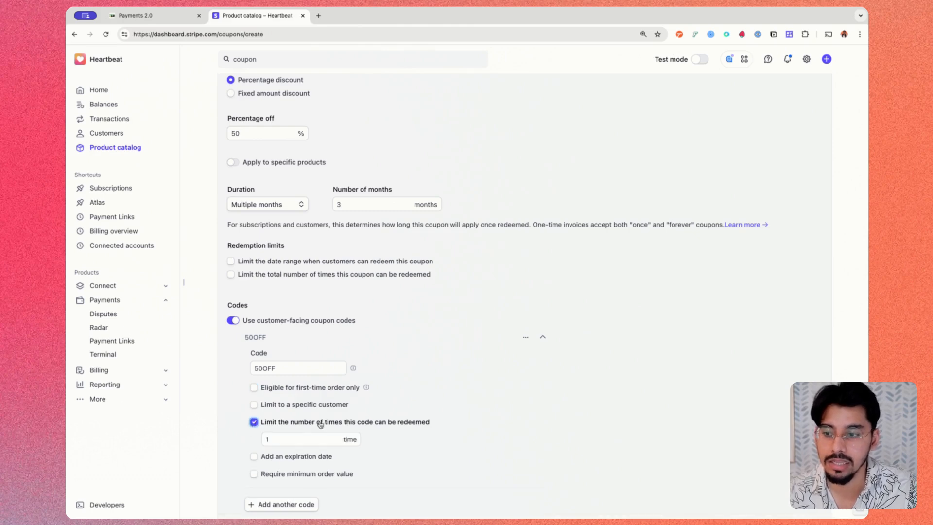
click(254, 422)
click(253, 438)
click(254, 439)
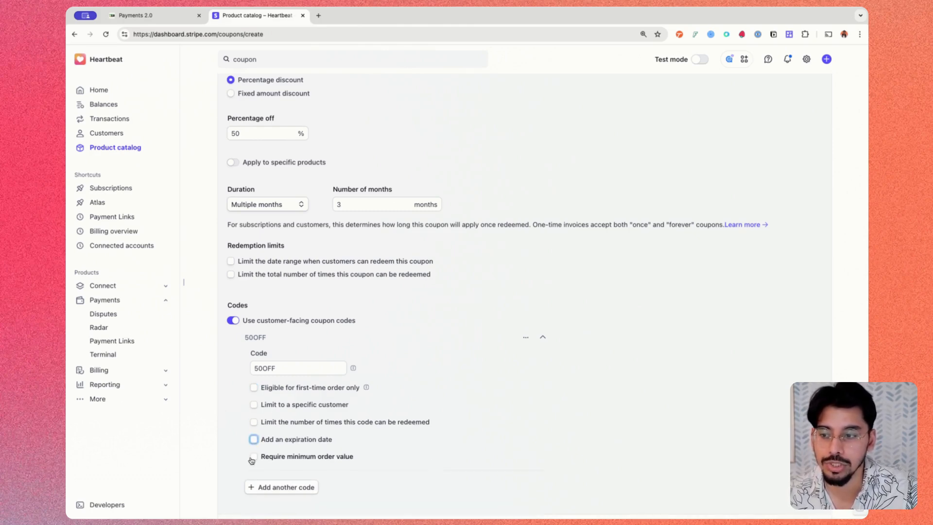
Step: Add a second customer-facing code, HALFOFF, to the coupon
scroll(281, 433, down, 2)
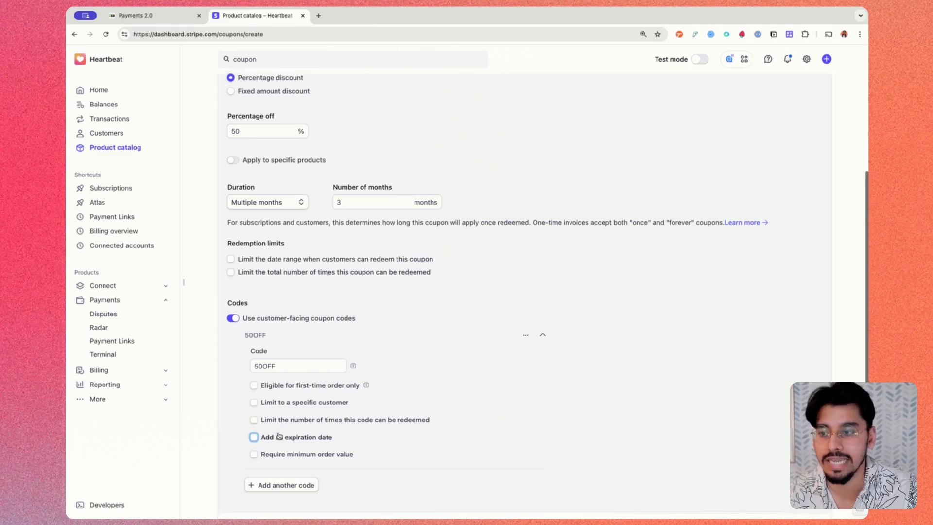
scroll(281, 431, up, 3)
drag(242, 406, 286, 411)
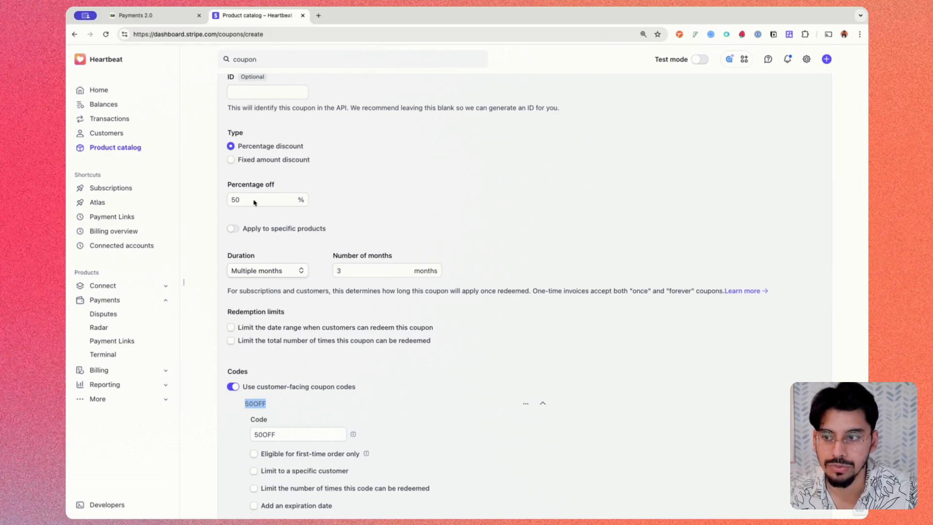
scroll(316, 304, down, 3)
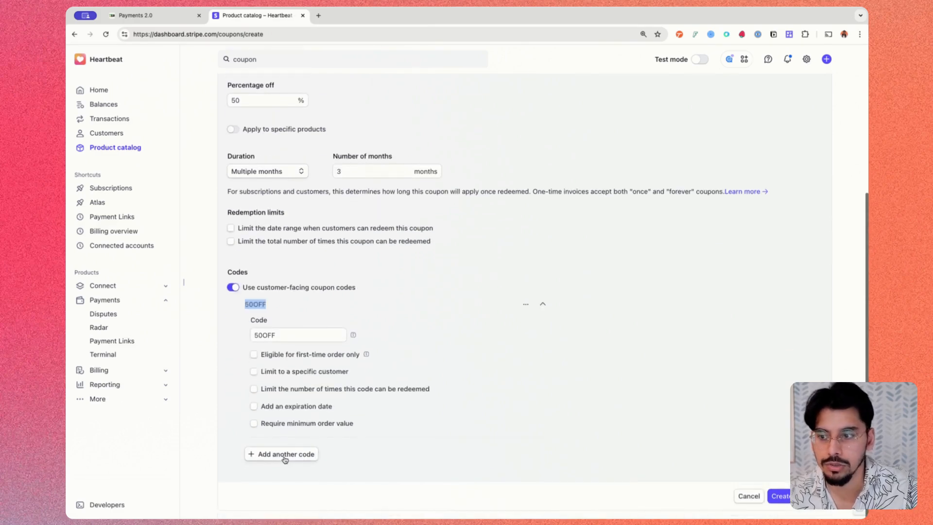
click(284, 452)
click(296, 349)
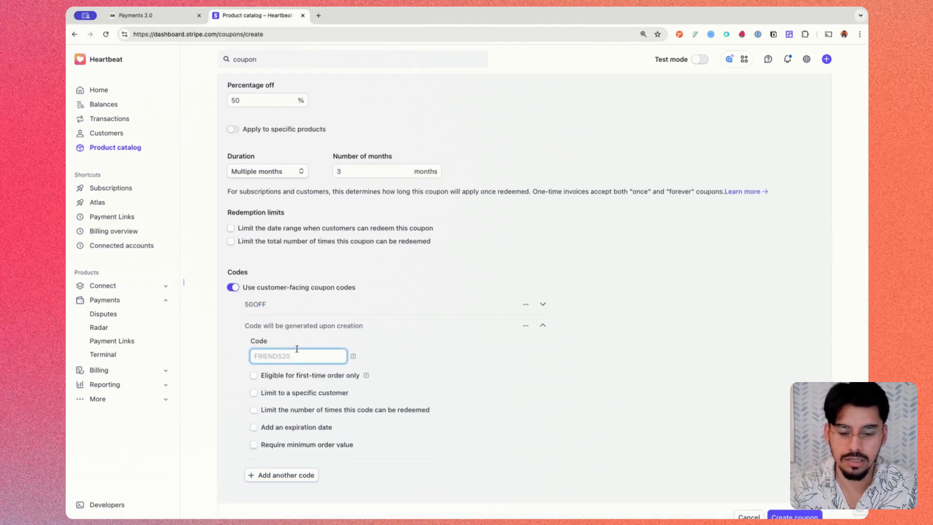
text(HALFOFF)
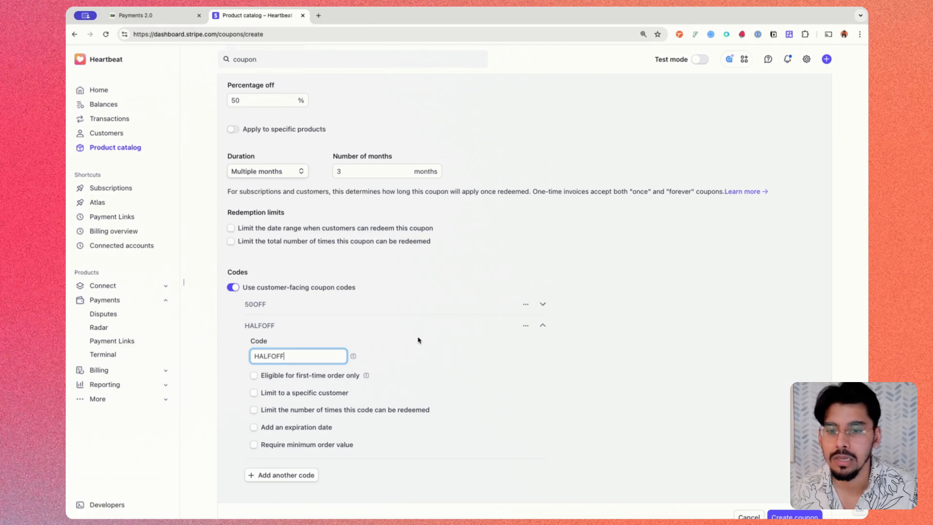
scroll(763, 462, down, 1)
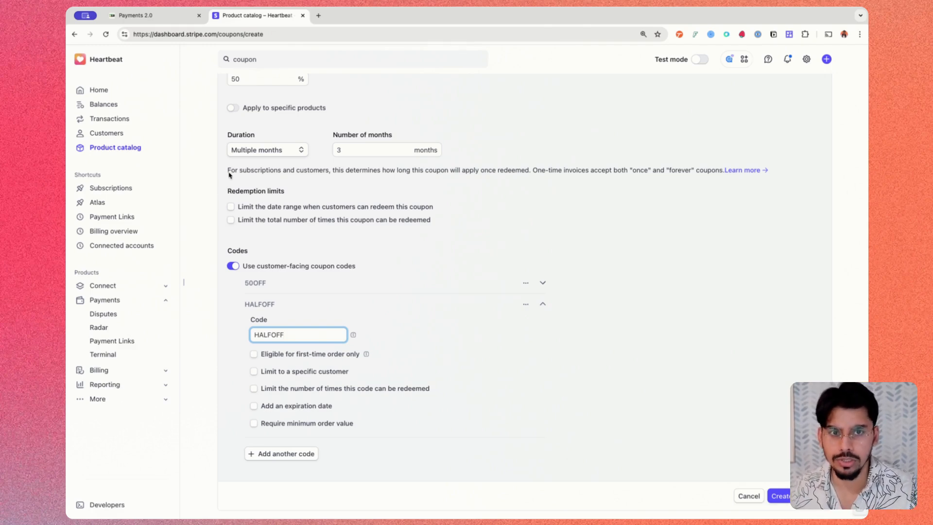
Step: Switch to Heartbeat's offers, copy the Holiday Sale Bundle 2025 sign-up link and open it in a new browser tab
click(173, 19)
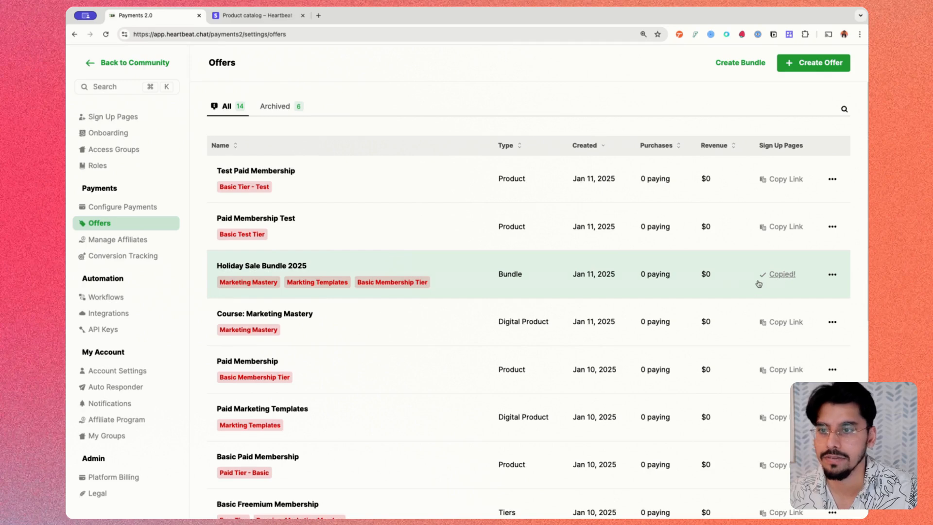
click(318, 15)
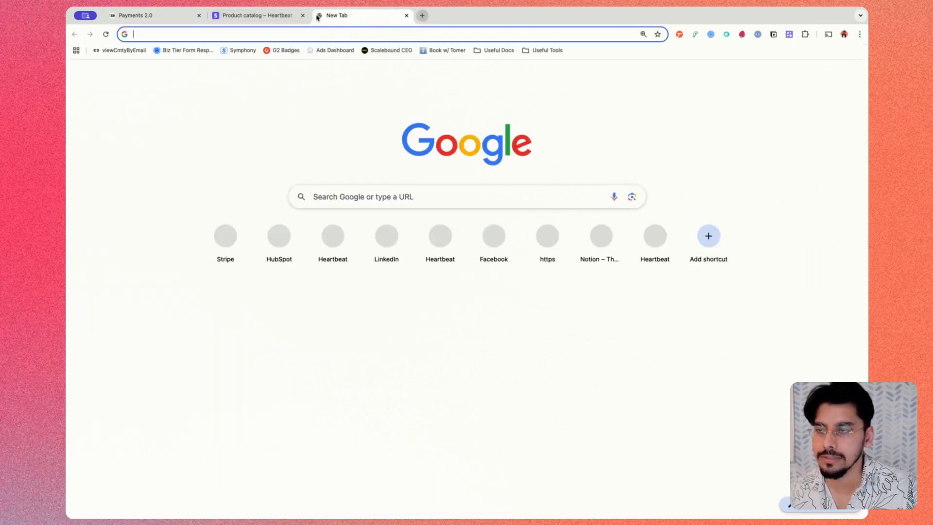
text(https://app.heartbeat.chat/payments2/invitation?code=5DFGJ8)
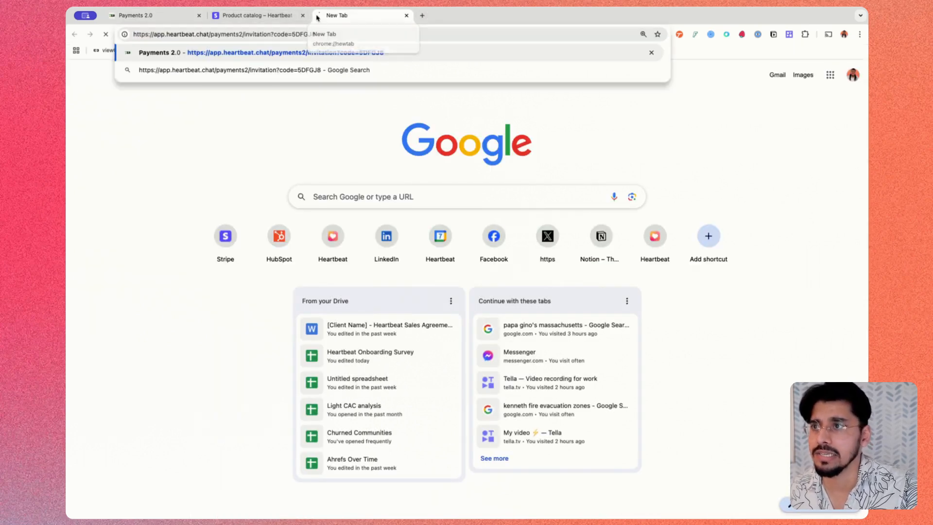
key(Return)
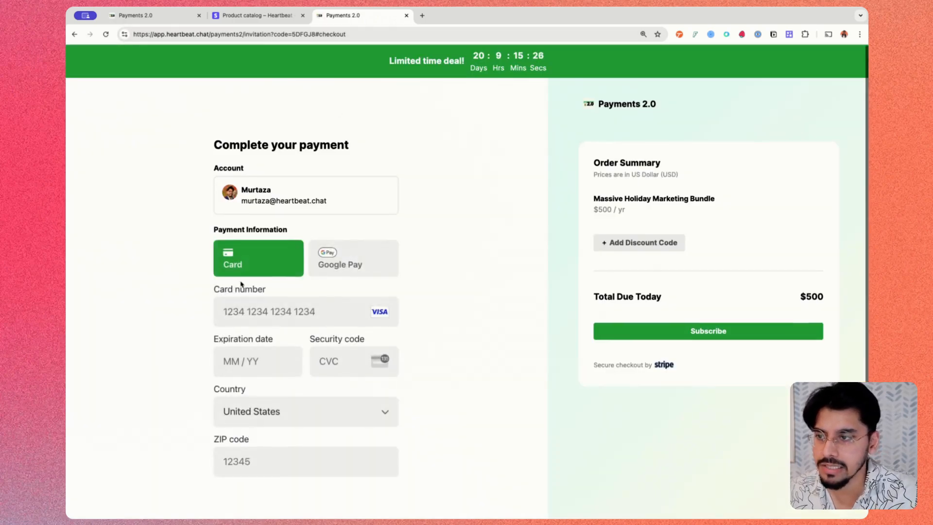
Step: Apply the discount code 50OFF to the Massive Holiday Marketing Bundle order
scroll(241, 286, down, 1)
click(386, 324)
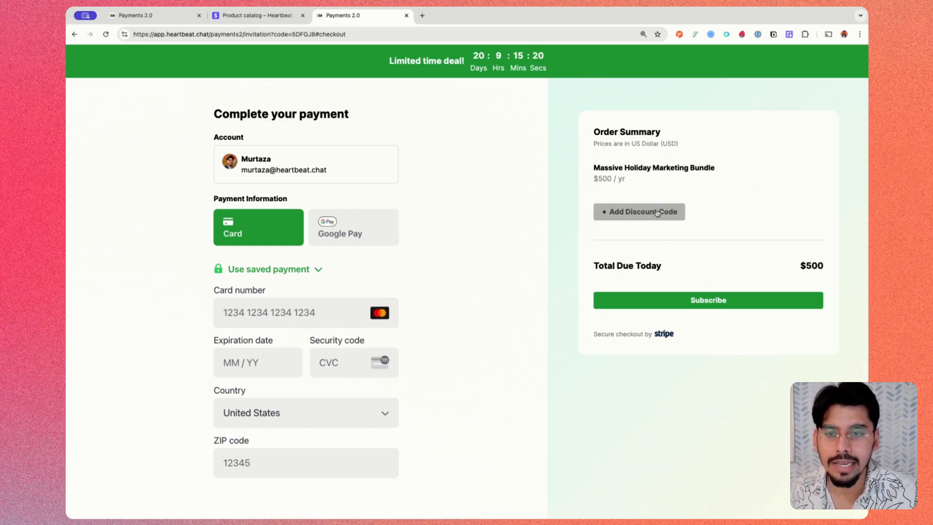
click(640, 212)
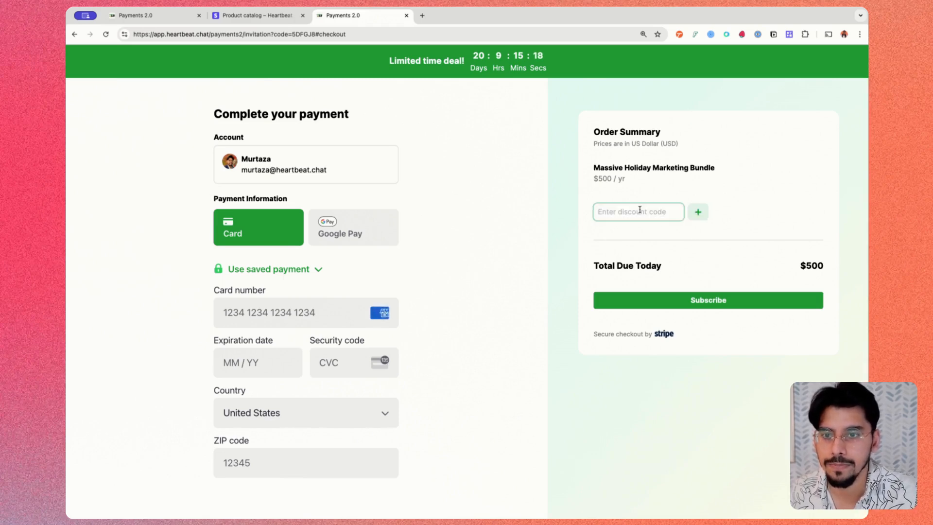
text(50OFF)
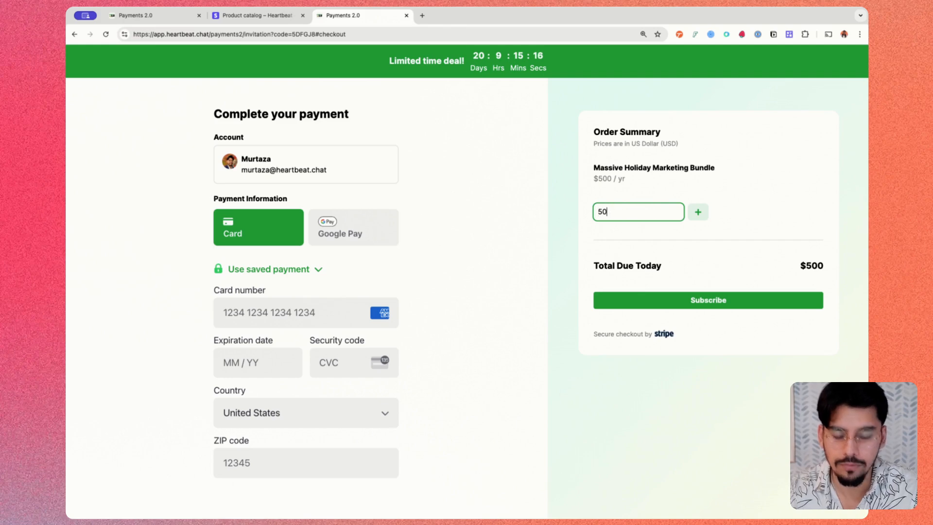
click(698, 212)
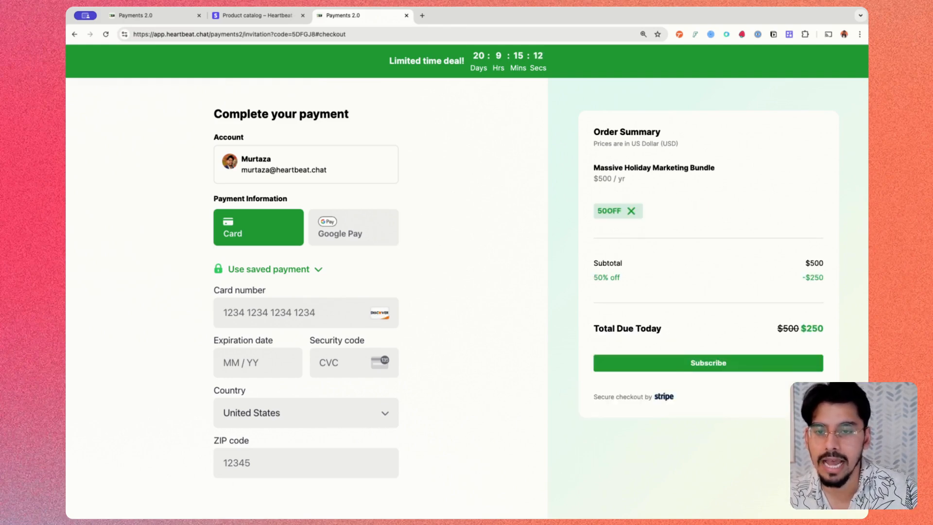
Step: Examine the discount line and total due in the order summary, and return to Heartbeat's offers list
drag(590, 278, 627, 278)
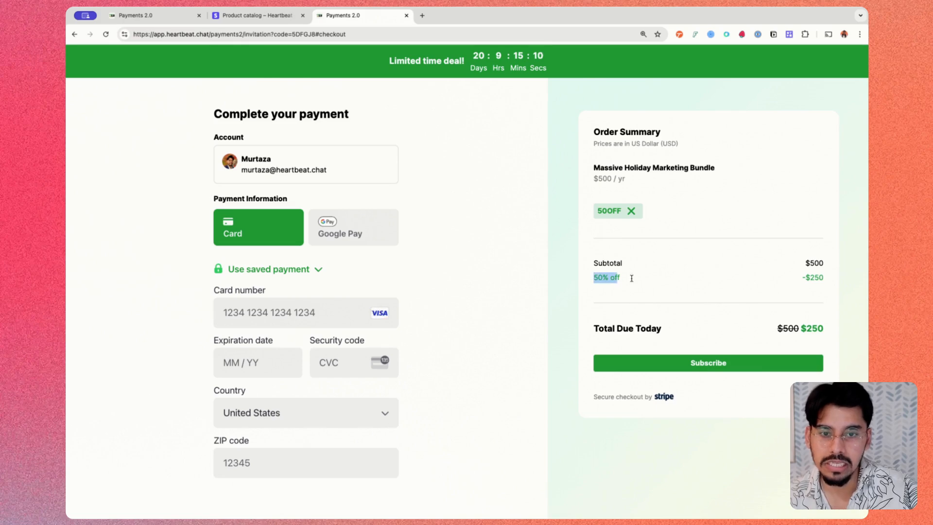
drag(785, 284, 815, 281)
click(820, 280)
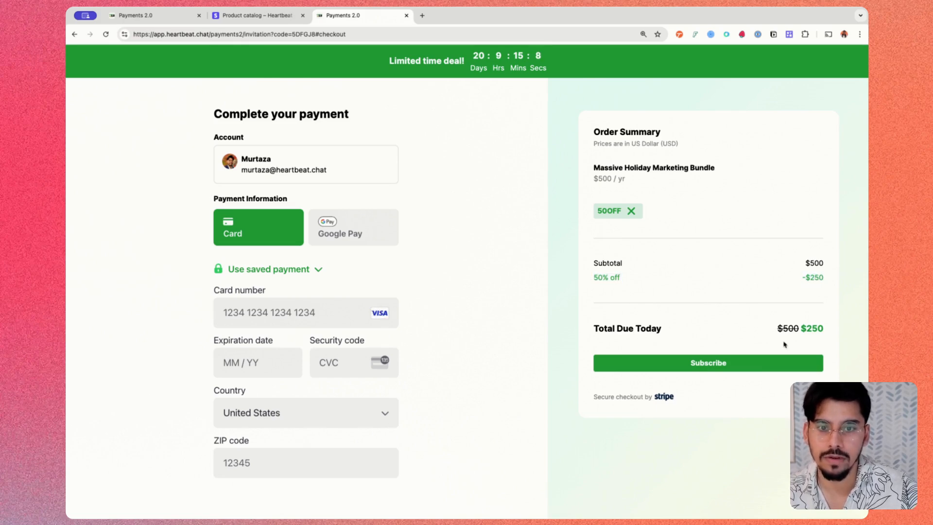
drag(590, 336, 858, 329)
click(801, 338)
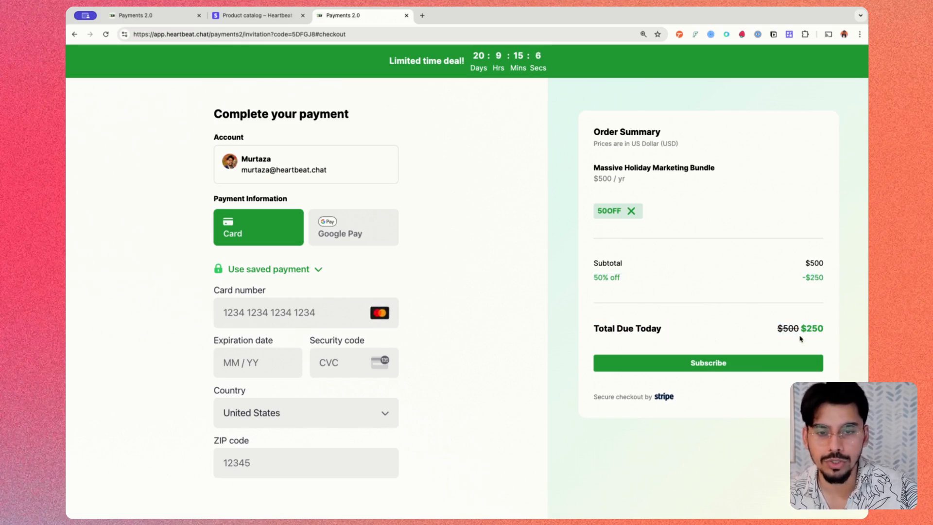
drag(778, 330, 823, 329)
click(829, 330)
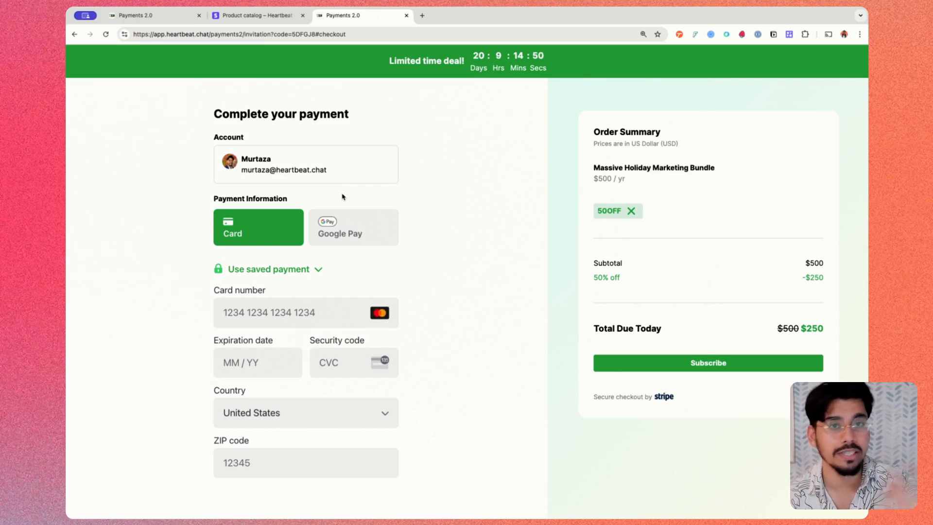
click(133, 16)
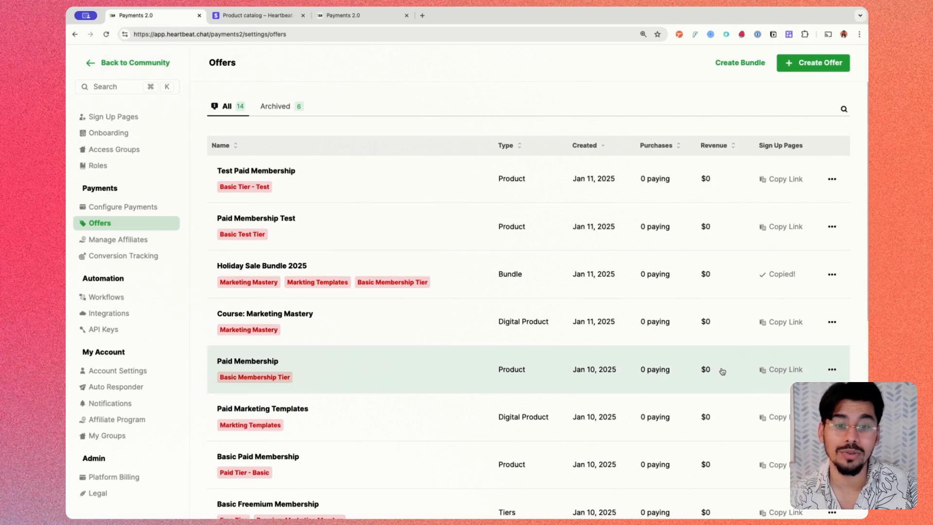